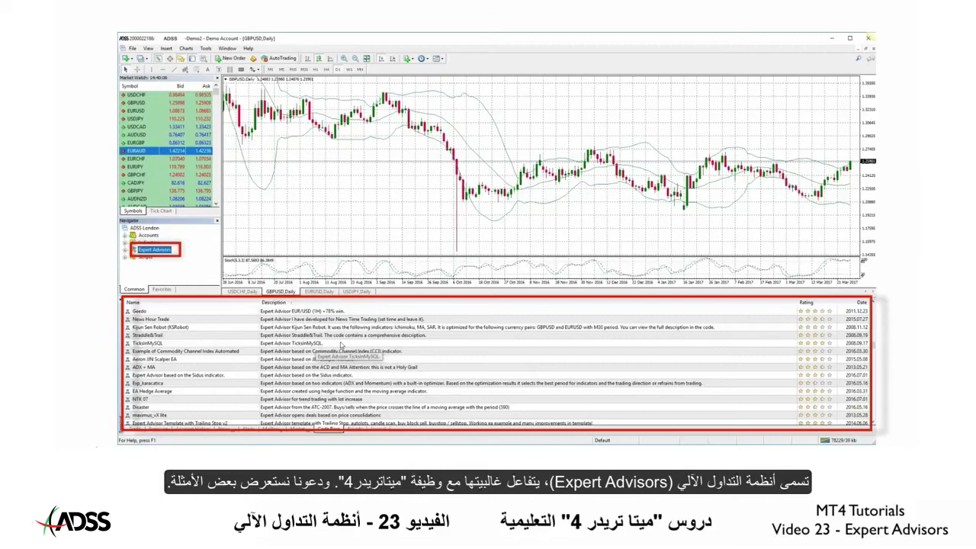
# - Read the Code Base entries TicksInMySQL, maximus_vX lite, MySystem, Dodgy Backtest Example and EMAplusWPRv1_1
pyautogui.click(340, 344)
pyautogui.scroll(-2, 409, 359)
pyautogui.scroll(-2, 409, 359)
pyautogui.click(415, 366)
pyautogui.scroll(-4, 418, 369)
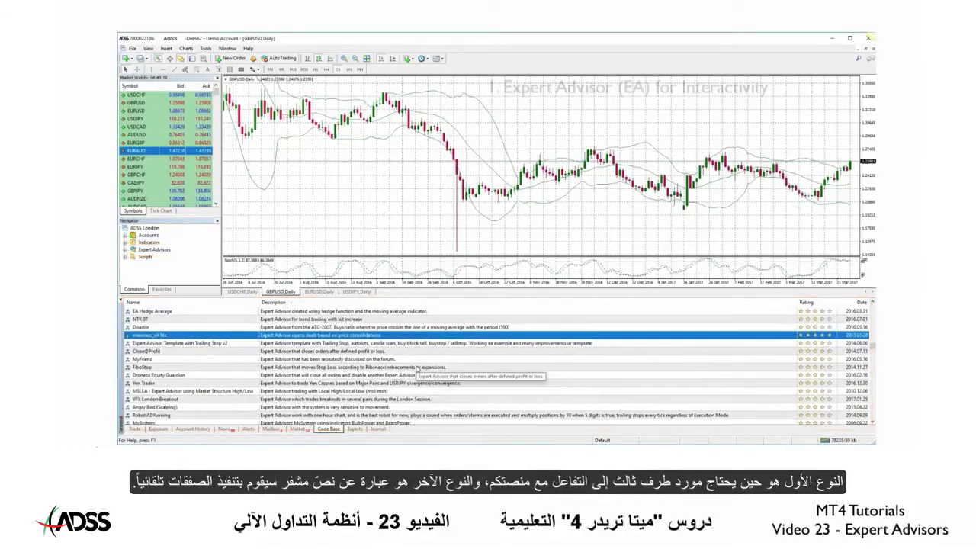
pyautogui.click(427, 375)
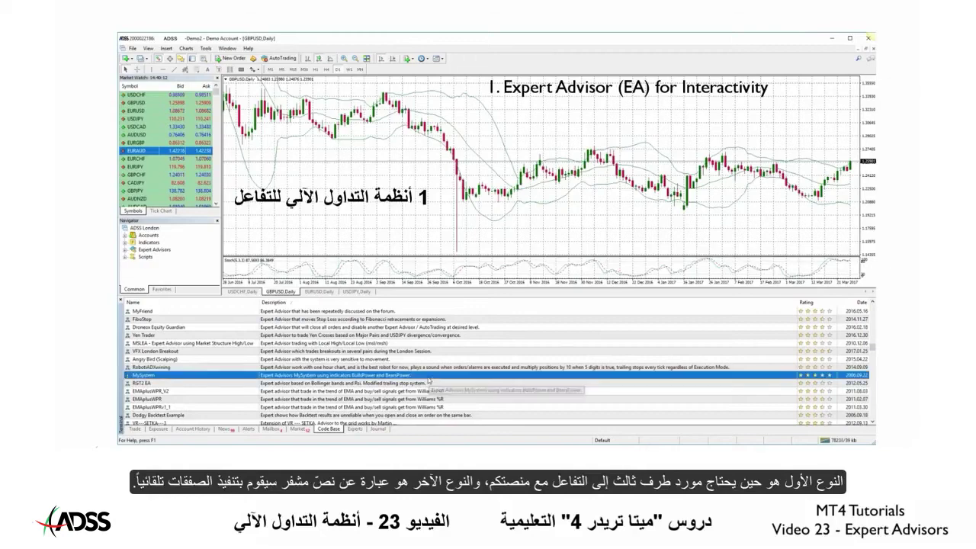
pyautogui.scroll(-3, 431, 378)
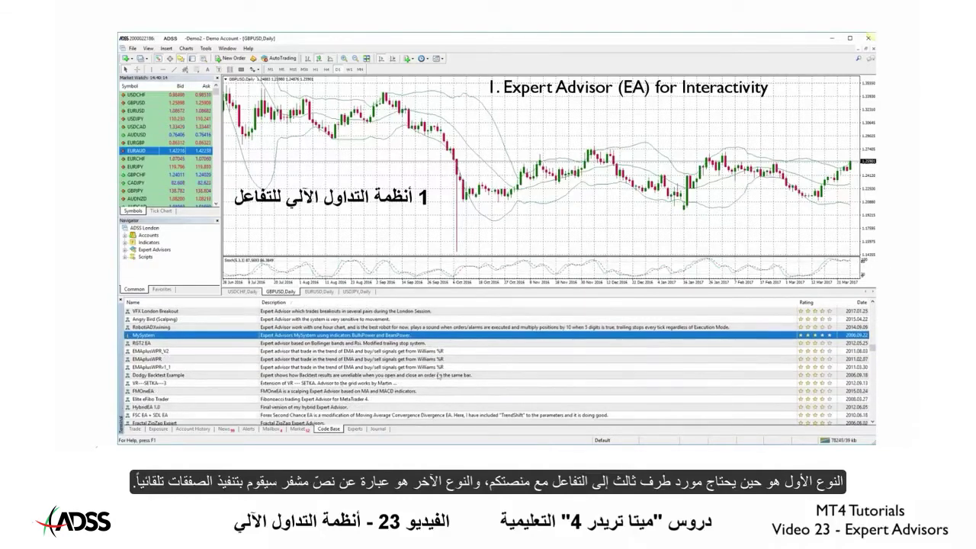
pyautogui.click(450, 375)
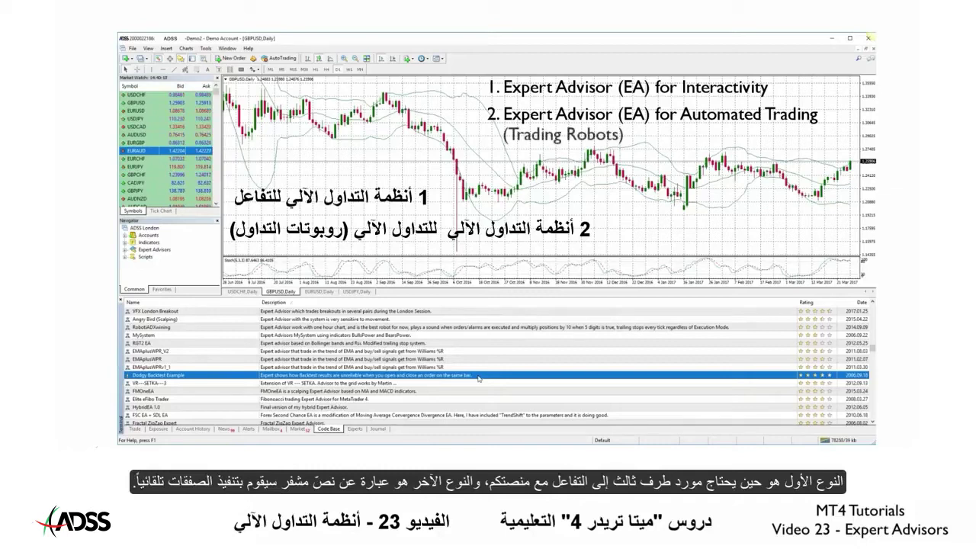
pyautogui.click(476, 367)
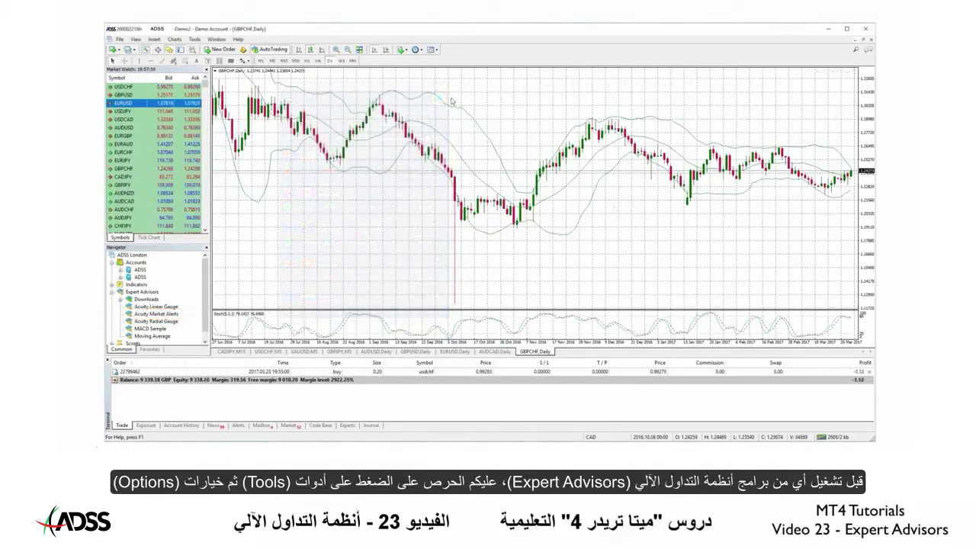
# - Bring up the platform Options for Expert Advisors from the Tools menu
pyautogui.click(195, 39)
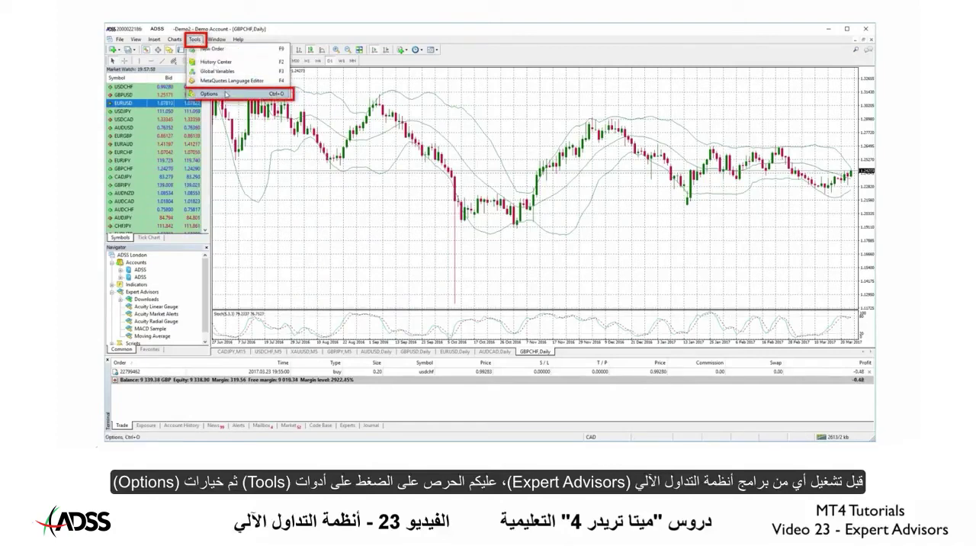
pyautogui.click(226, 94)
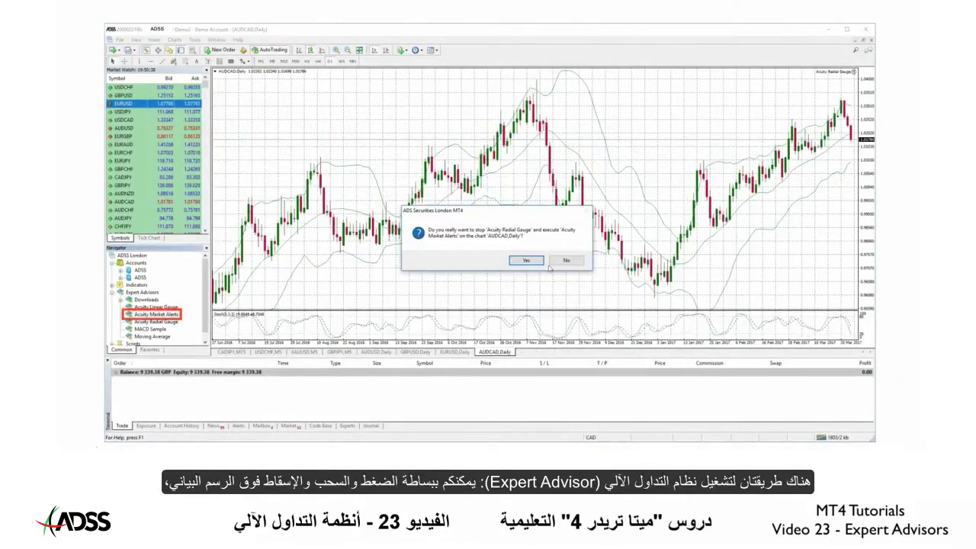
# - Confirm replacing Acuity Radial Gauge with Acuity Market Alerts and accept its settings
pyautogui.click(528, 261)
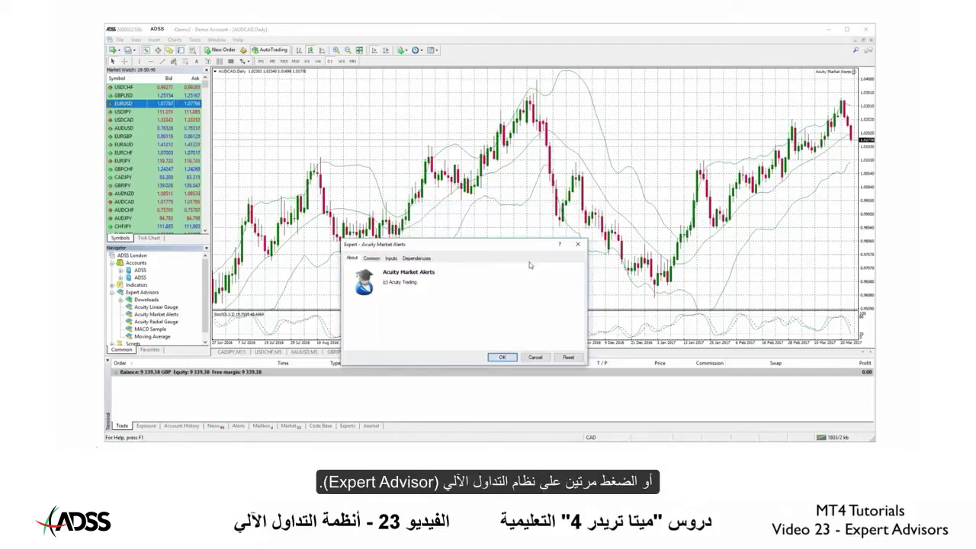
pyautogui.click(500, 358)
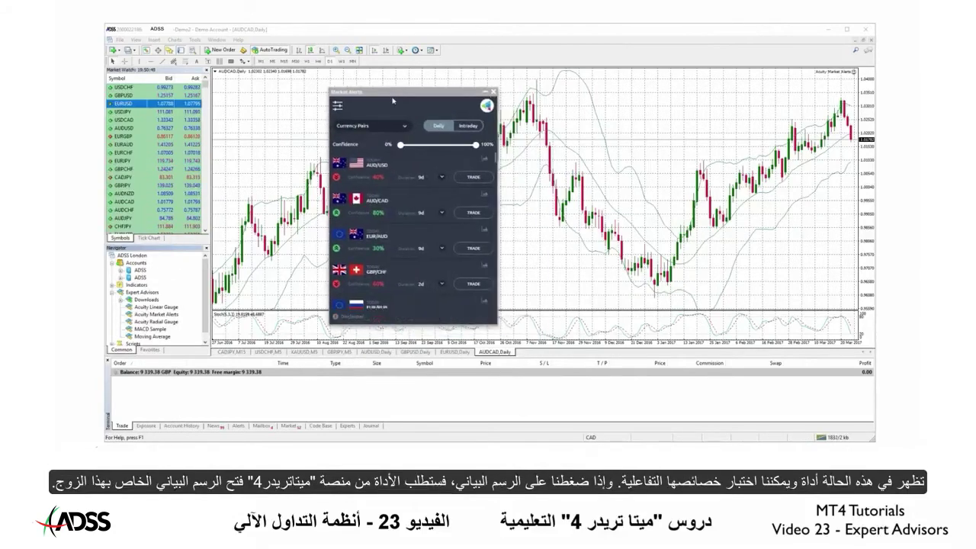
# - From the Market Alerts panel, open the GBPCHF Daily chart and a GBP/CHF ticket, then close the ticket
pyautogui.click(485, 266)
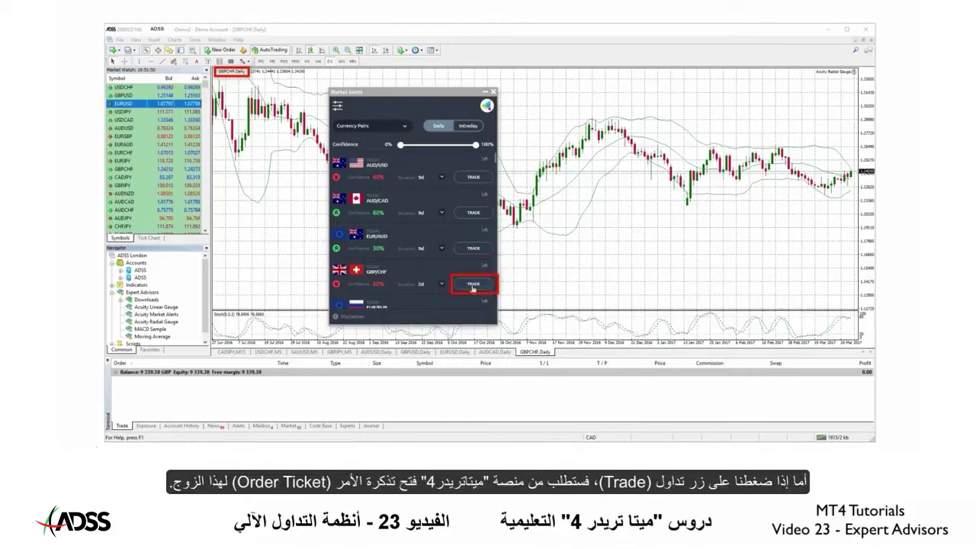
pyautogui.click(473, 286)
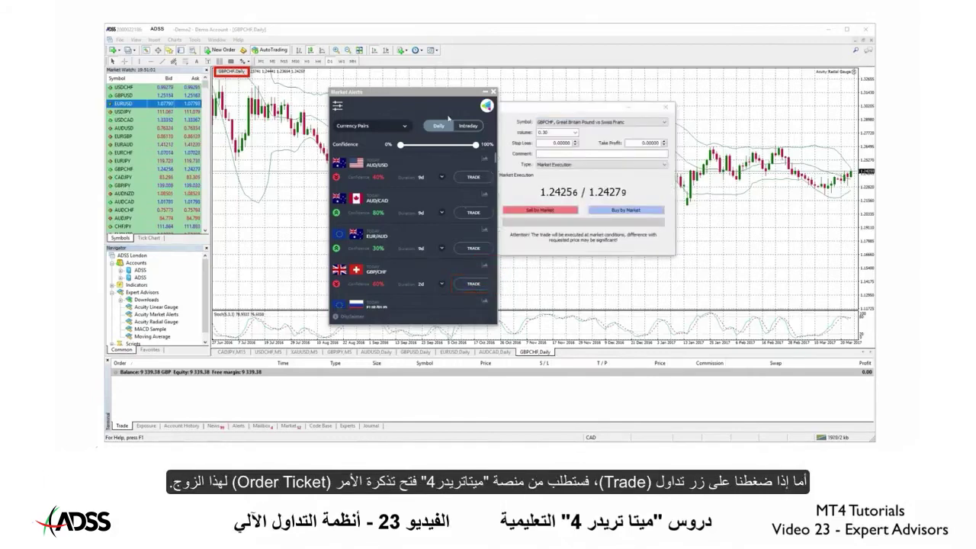
pyautogui.moveTo(446, 93); pyautogui.dragTo(299, 135)
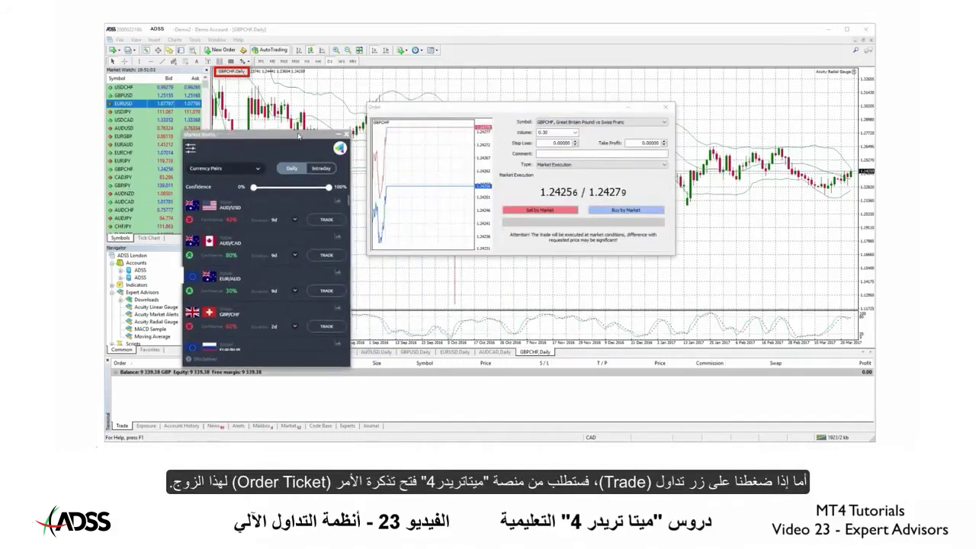
pyautogui.click(668, 107)
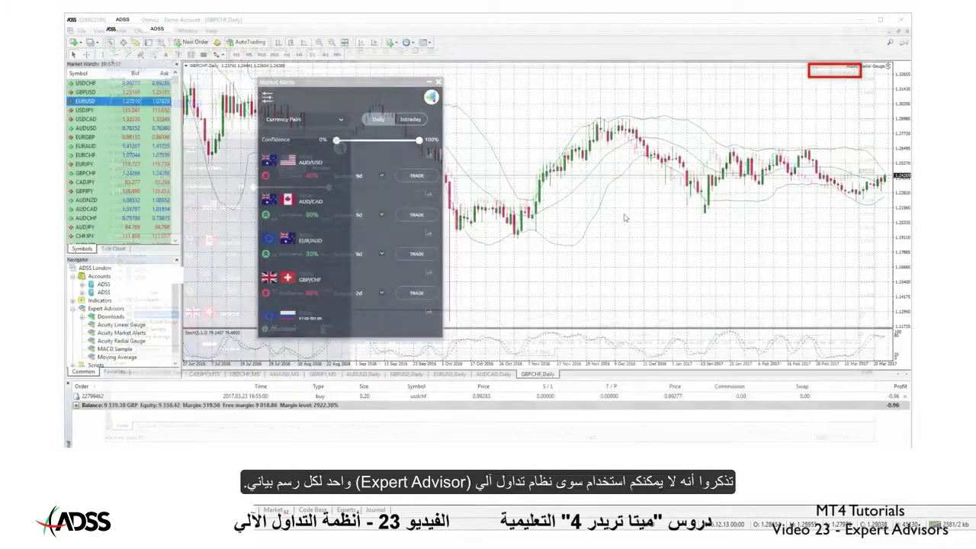
# - Detach the advisor using the chart's Expert Advisors > Remove command
pyautogui.rightClick(627, 217)
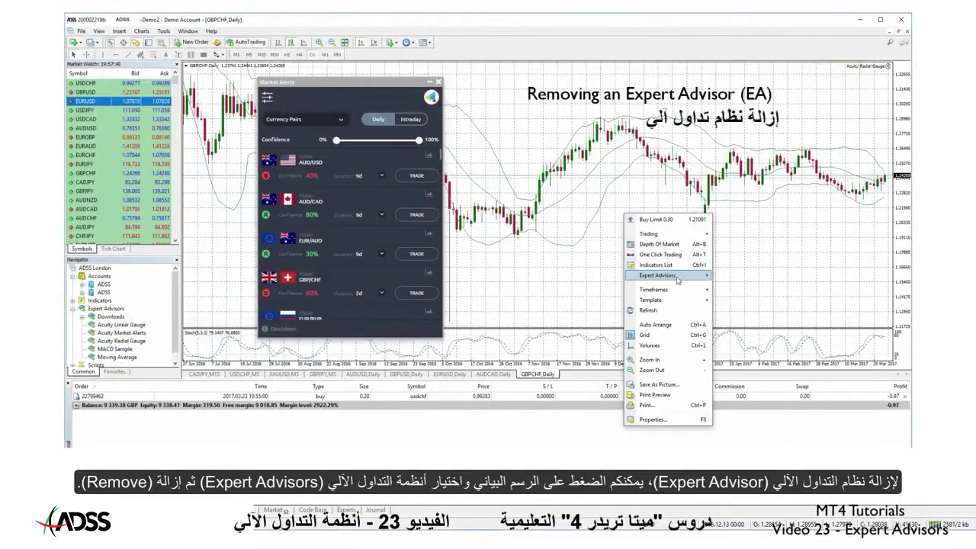
pyautogui.moveTo(678, 280)
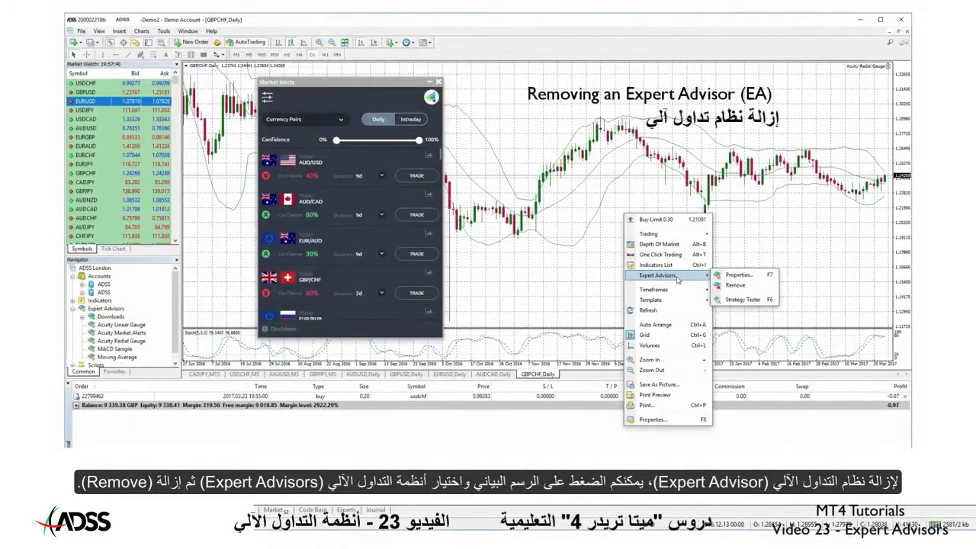
pyautogui.click(736, 286)
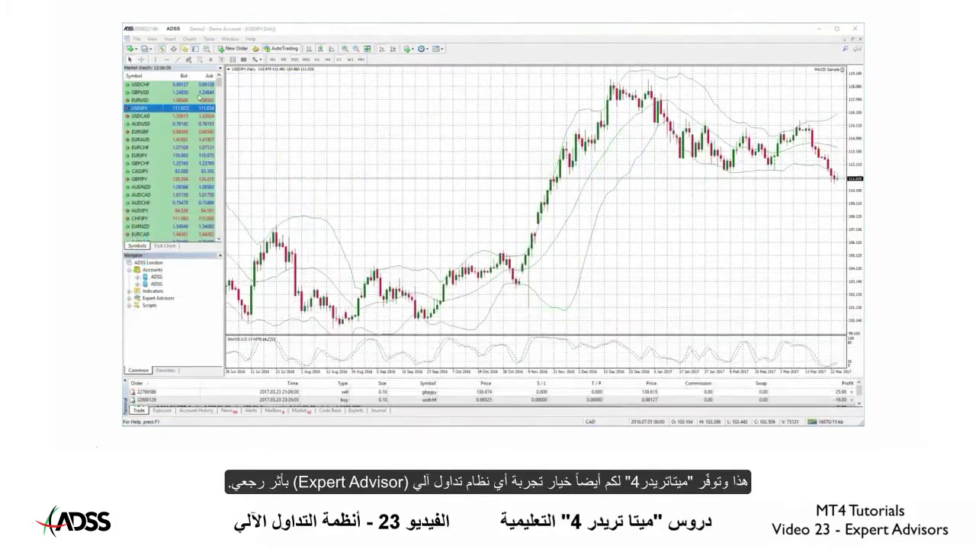
# - Show the Strategy Tester with its Settings below the USDJPY chart, resizing the panel
pyautogui.click(155, 39)
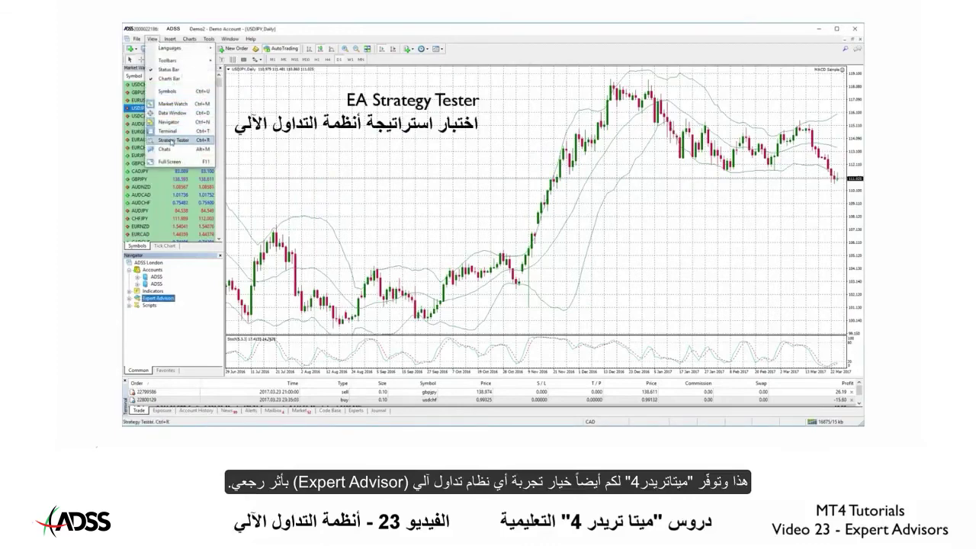
pyautogui.click(172, 140)
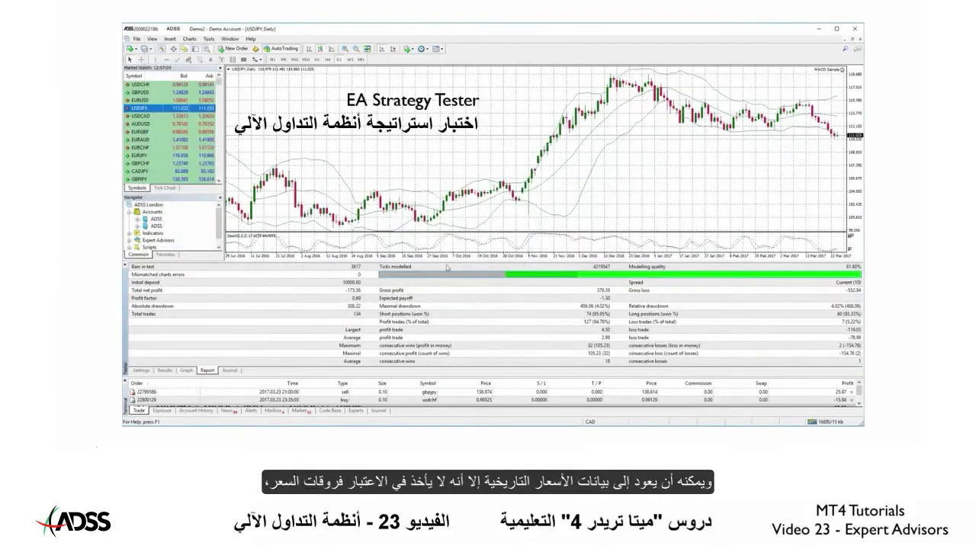
pyautogui.moveTo(444, 269); pyautogui.dragTo(447, 316)
pyautogui.click(142, 370)
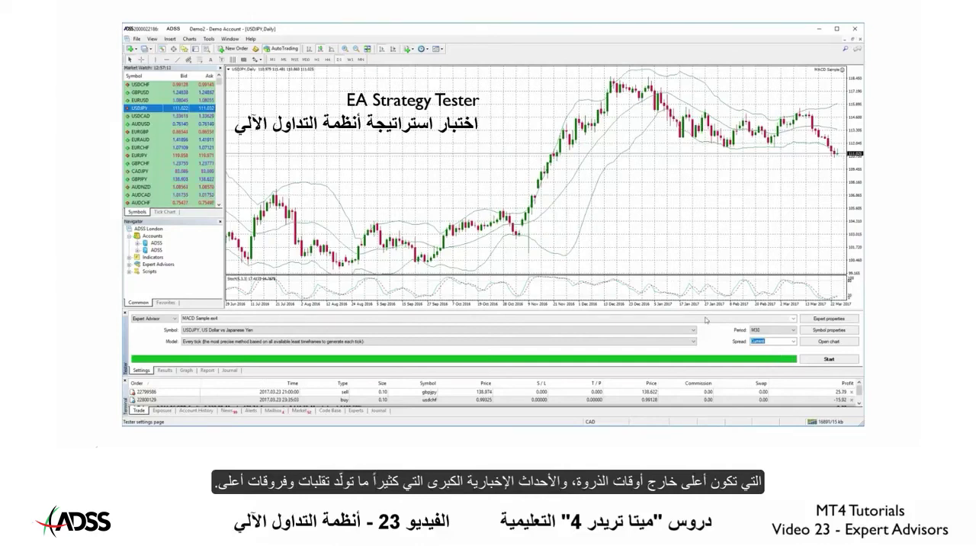
pyautogui.moveTo(703, 309); pyautogui.dragTo(703, 293)
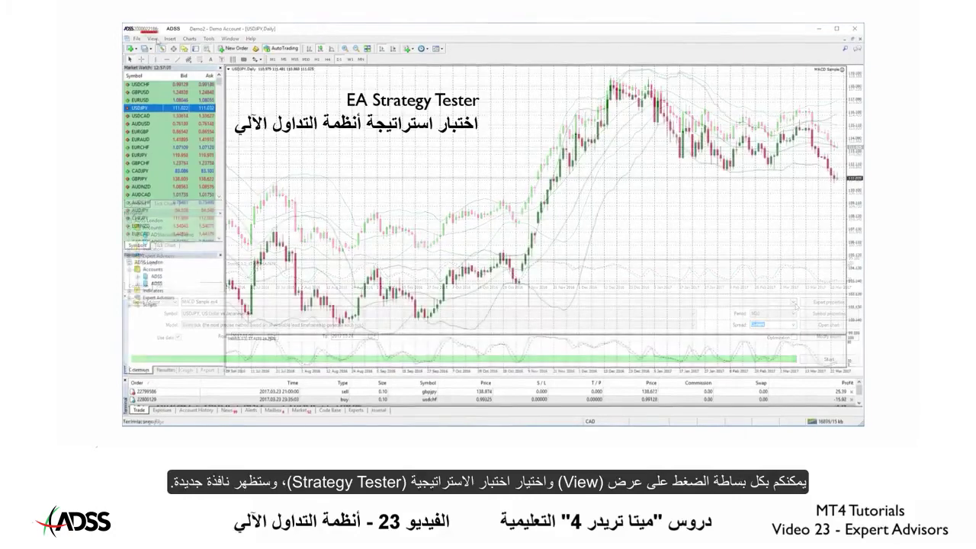
pyautogui.click(153, 39)
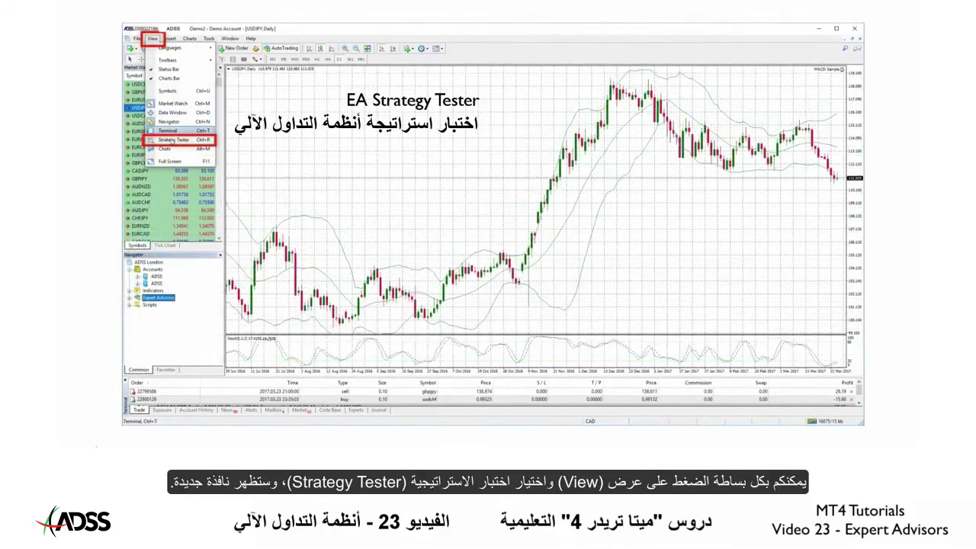
pyautogui.click(174, 140)
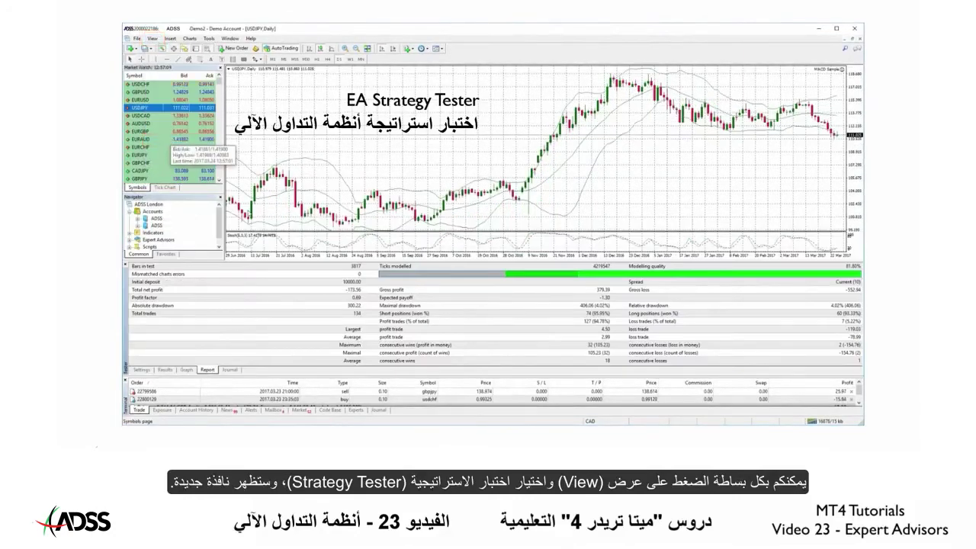
pyautogui.moveTo(443, 304); pyautogui.dragTo(444, 310)
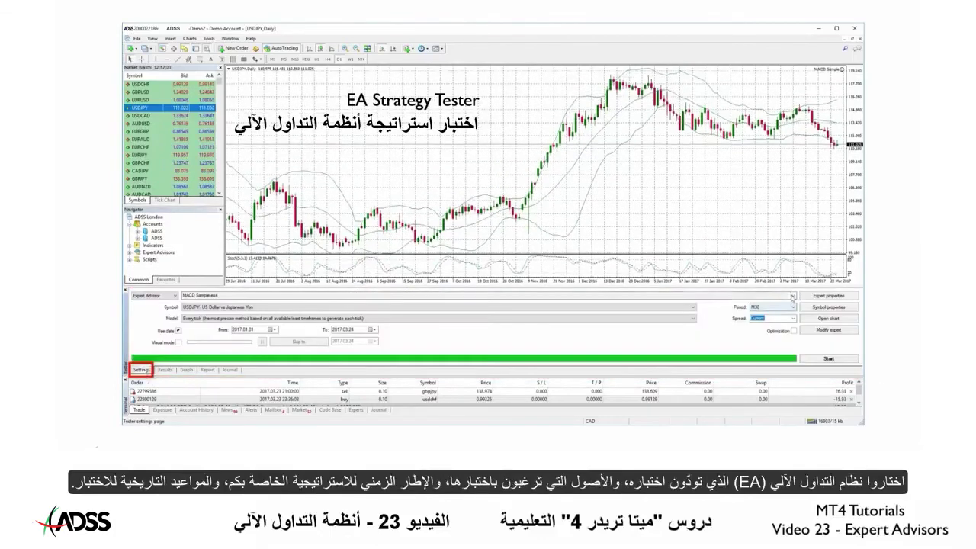
# - Set the tester to Moving Average on USDJPY Daily, dated 2016.10.03 to 2017.03.24
pyautogui.click(793, 296)
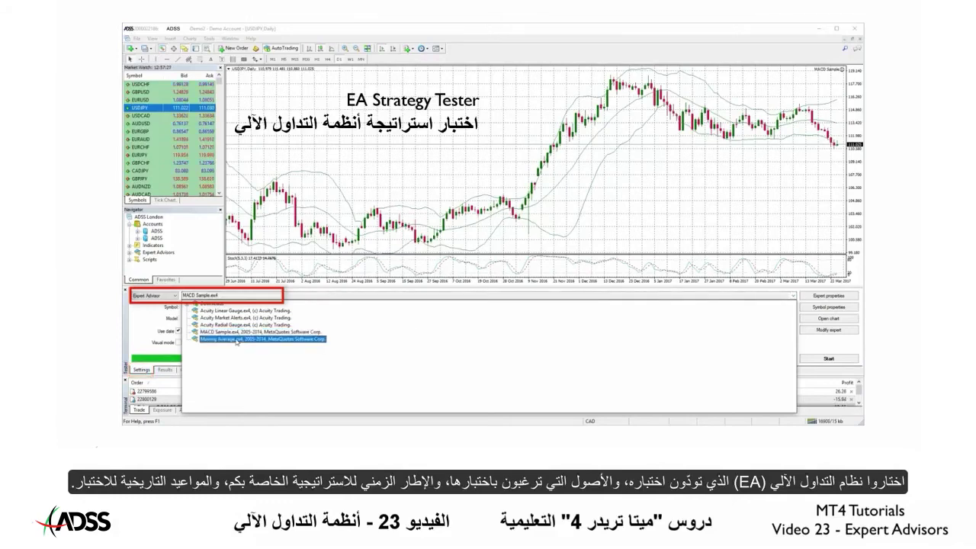
pyautogui.click(237, 342)
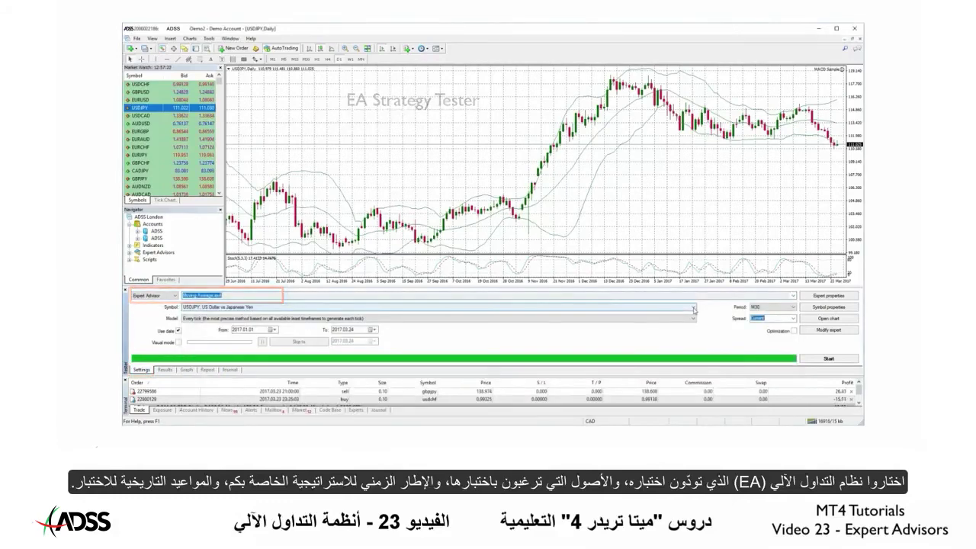
pyautogui.click(695, 309)
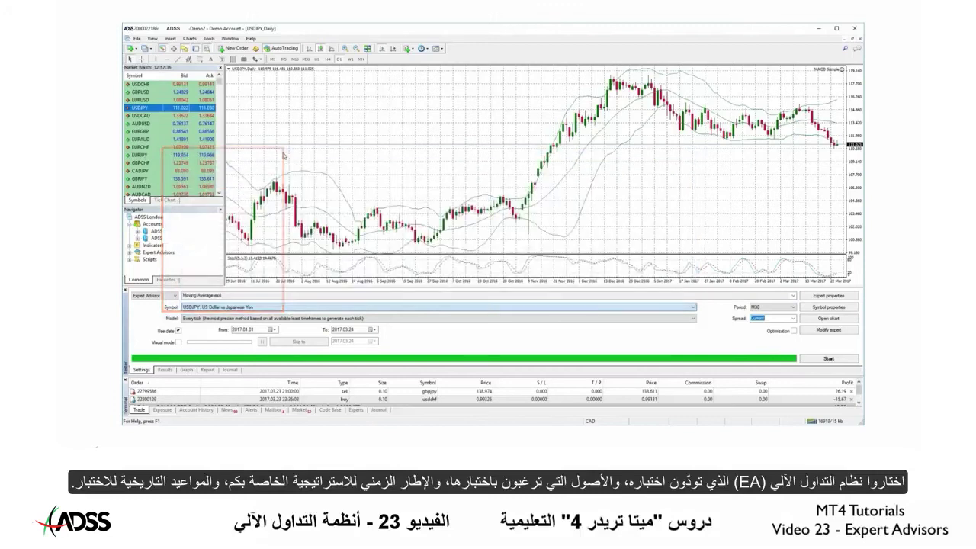
pyautogui.click(793, 307)
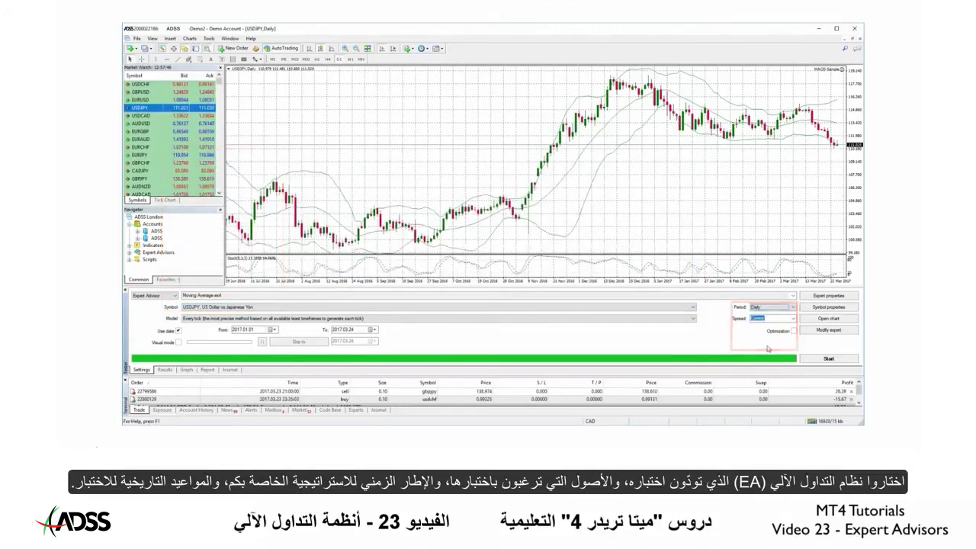
pyautogui.click(272, 329)
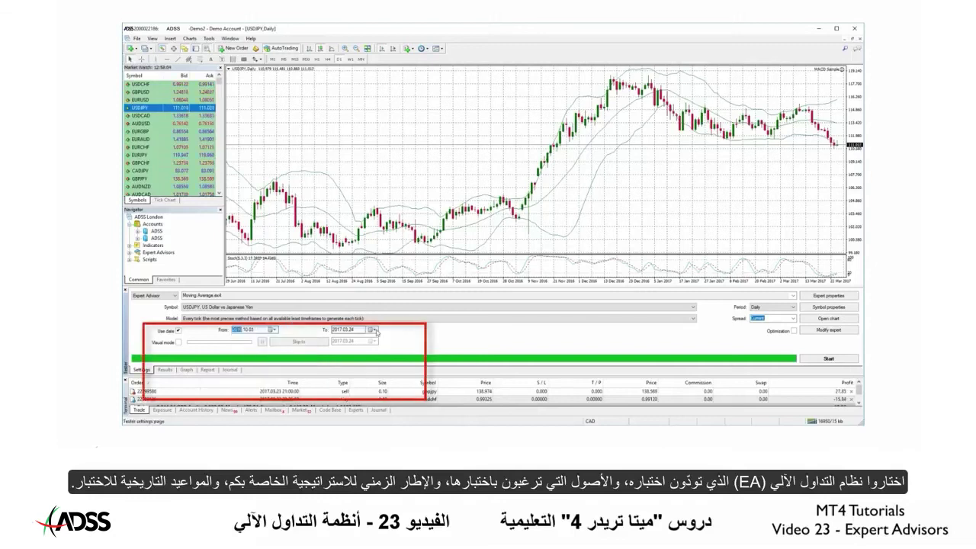
pyautogui.click(373, 329)
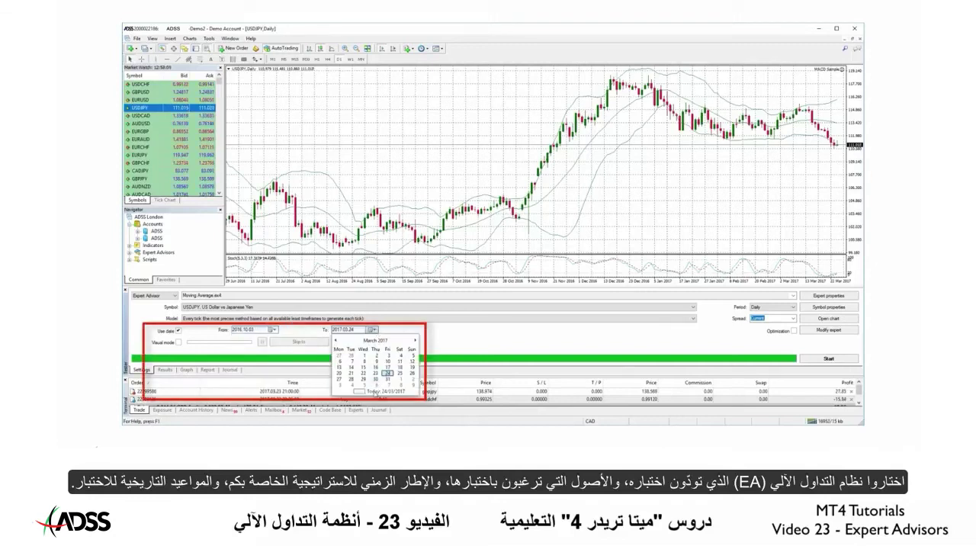
pyautogui.click(376, 391)
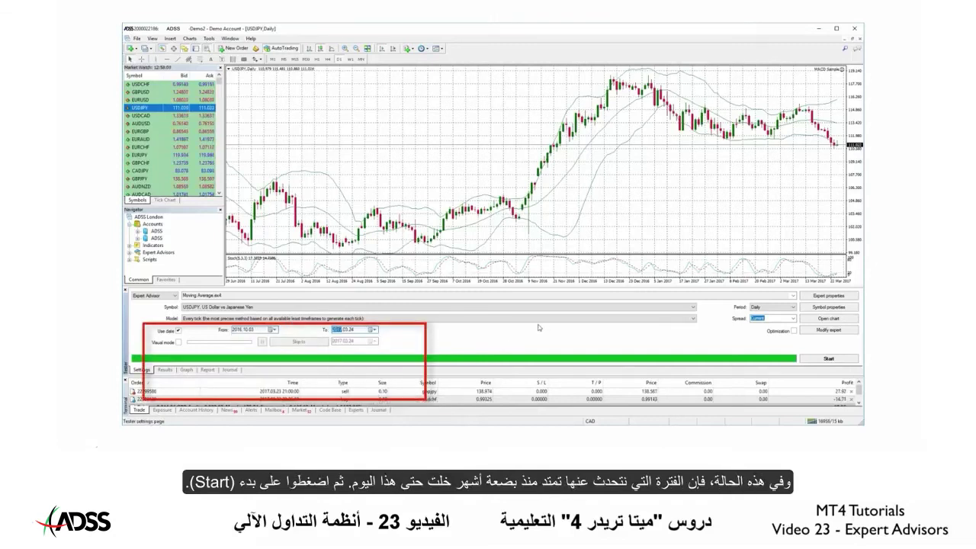
# - Start the Moving Average backtest, then view its Results, Graph and Report tabs
pyautogui.click(835, 359)
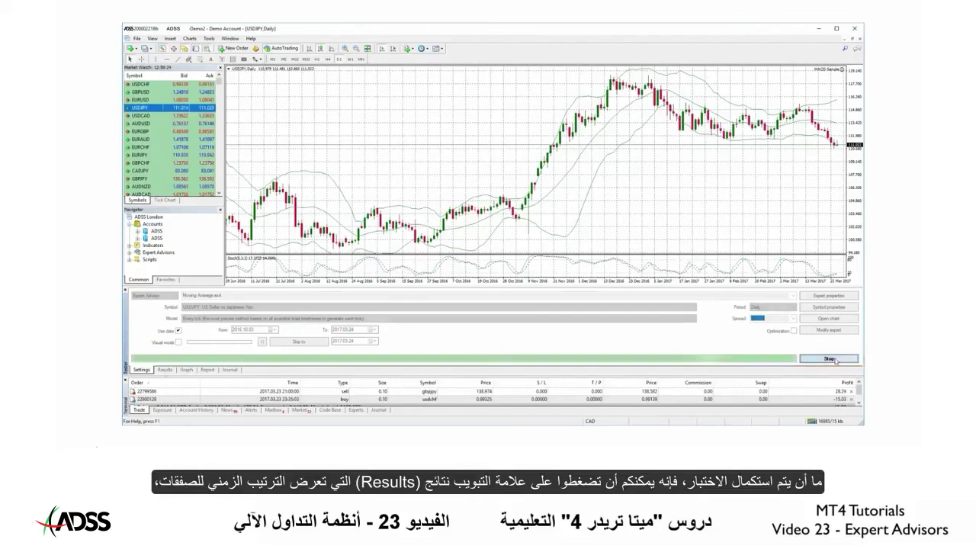
pyautogui.click(165, 370)
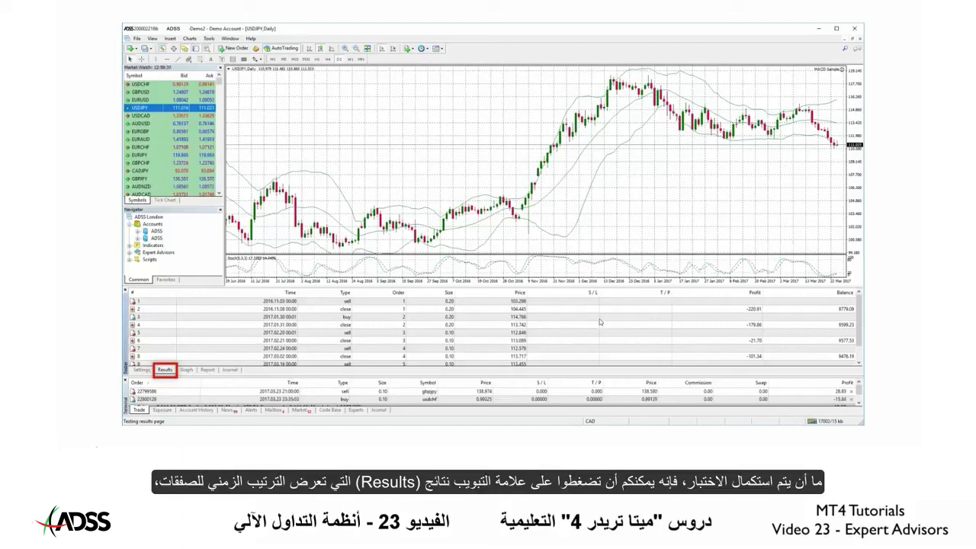
pyautogui.click(186, 370)
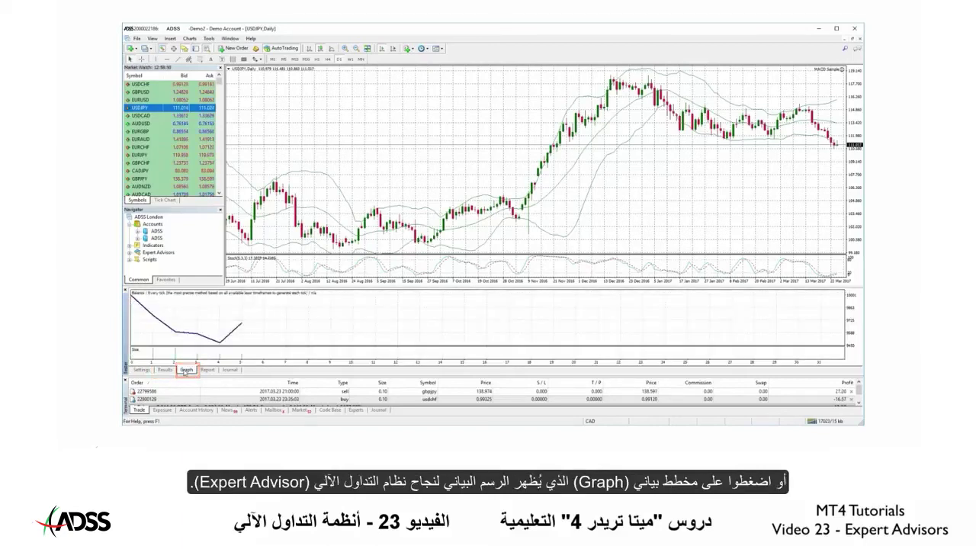
pyautogui.click(209, 370)
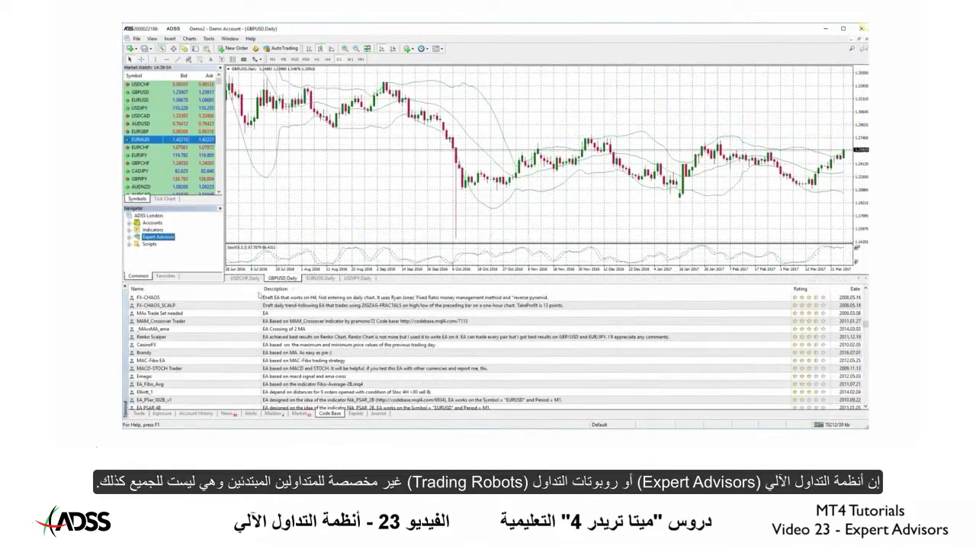
# - Scroll the Code Base list and select TicksInMySQL, maximus_vX lite and another expert
pyautogui.scroll(-3, 396, 368)
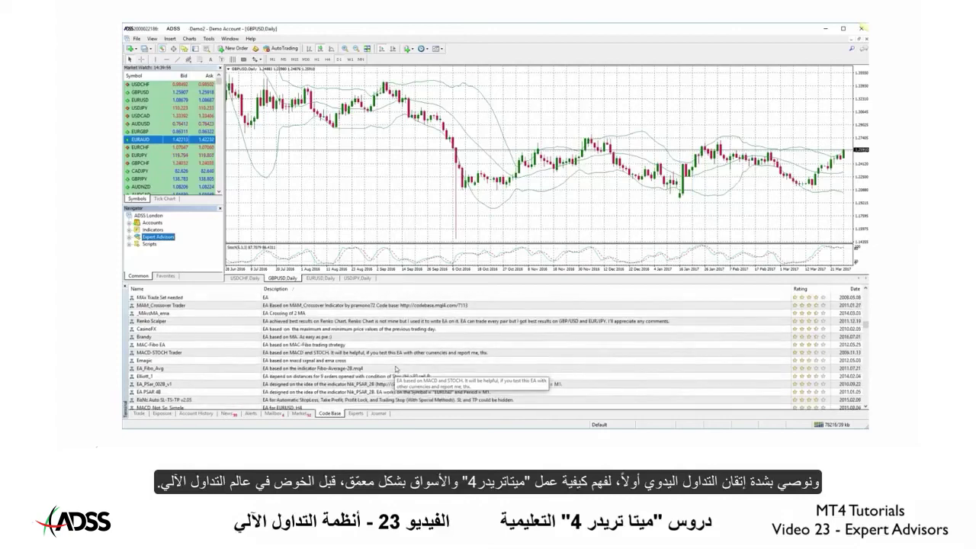
pyautogui.scroll(-8, 395, 361)
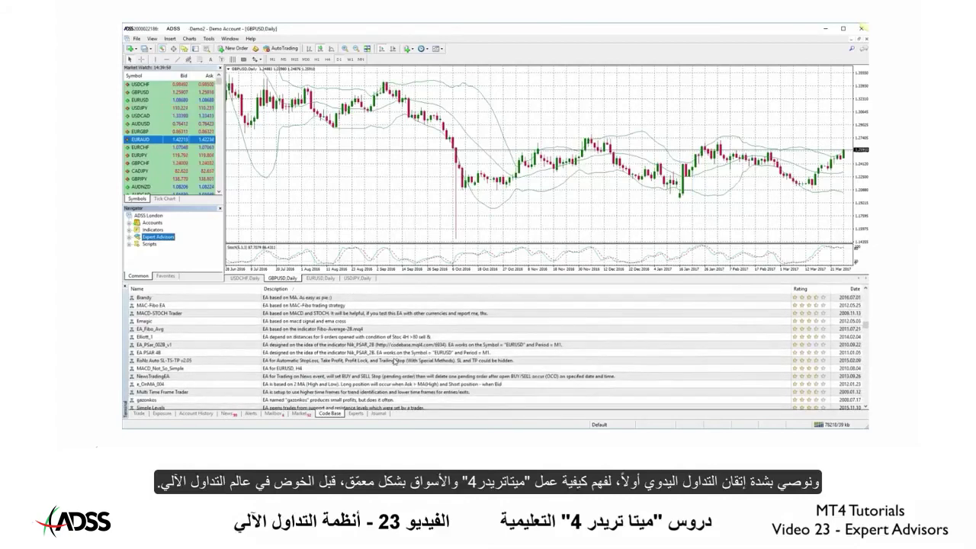
pyautogui.scroll(-9, 396, 360)
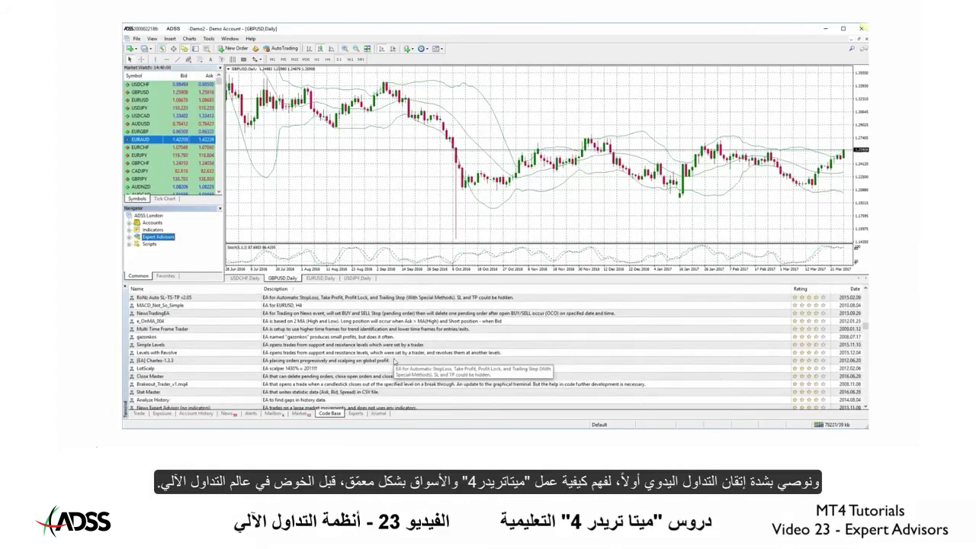
pyautogui.scroll(-10, 403, 348)
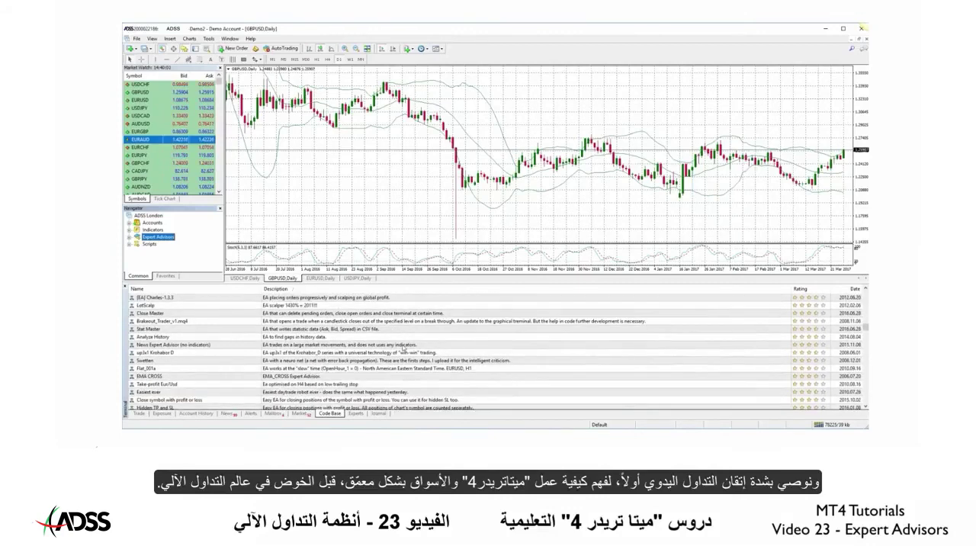
pyautogui.scroll(-8, 440, 343)
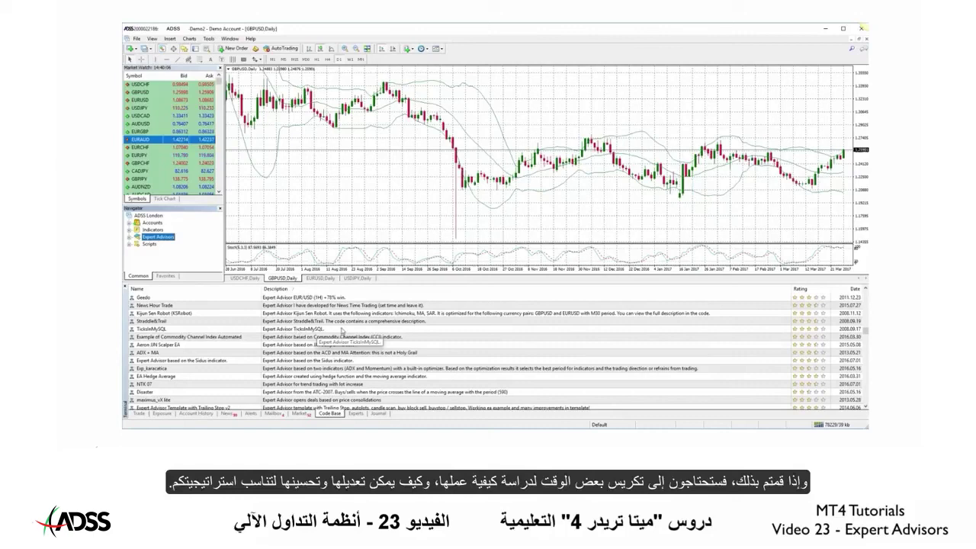
pyautogui.click(341, 330)
pyautogui.scroll(-8, 407, 344)
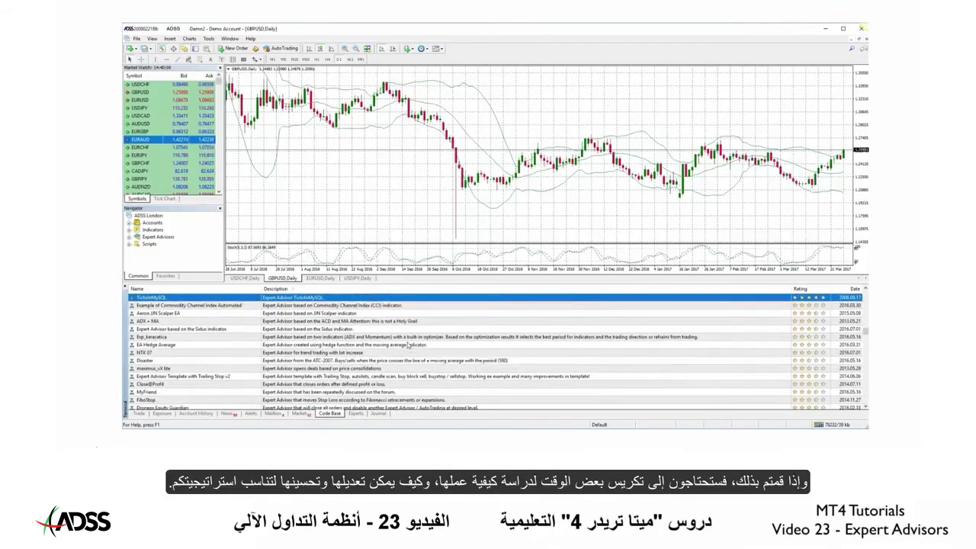
pyautogui.click(390, 338)
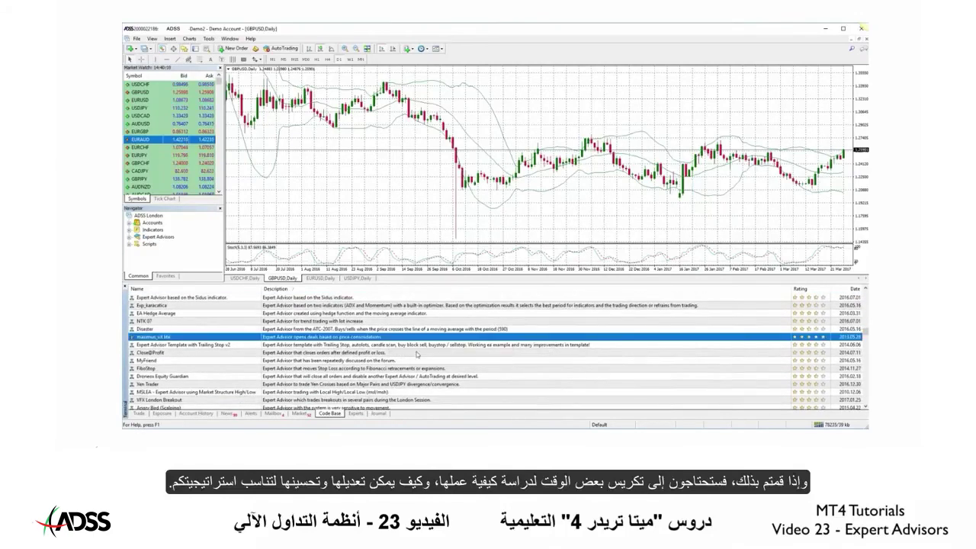
pyautogui.scroll(-4, 417, 351)
pyautogui.scroll(-2, 417, 353)
pyautogui.click(416, 353)
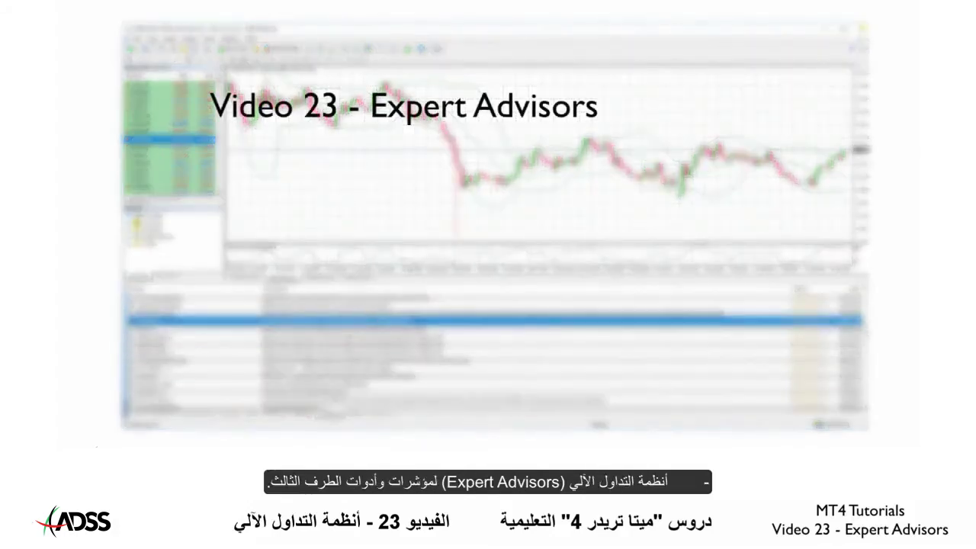